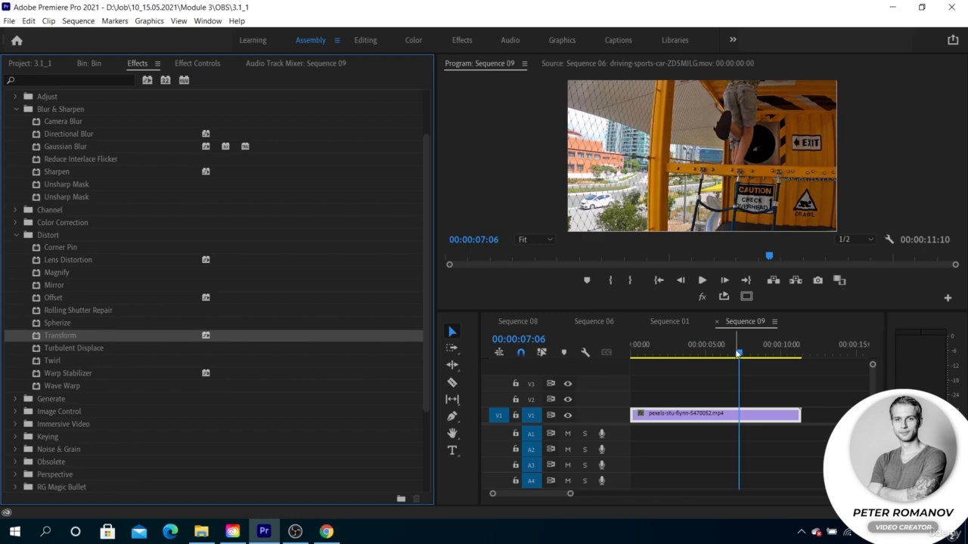
- Play the shaky clip from the start of the sequence and return the playhead to the beginning
drag(737, 354, 633, 354)
key(space)
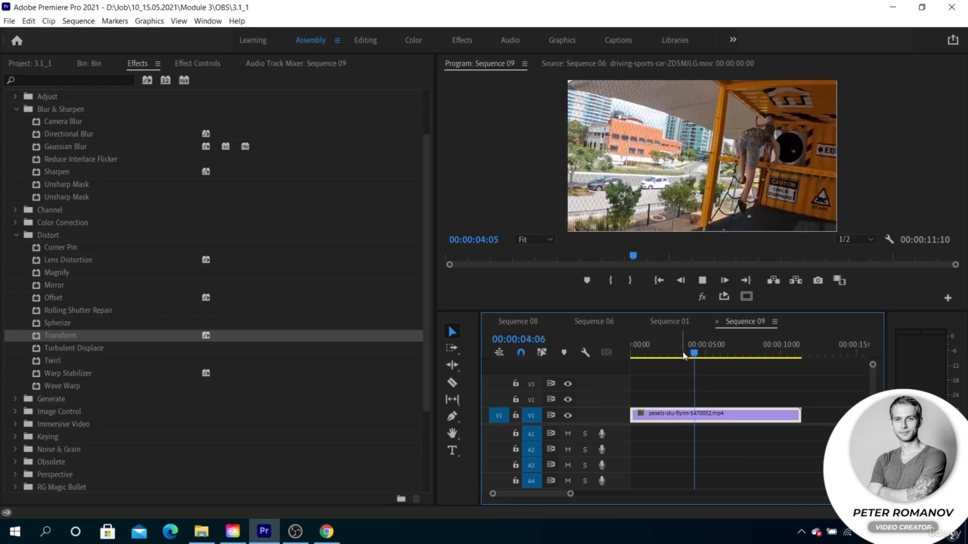
key(space)
drag(700, 354, 632, 354)
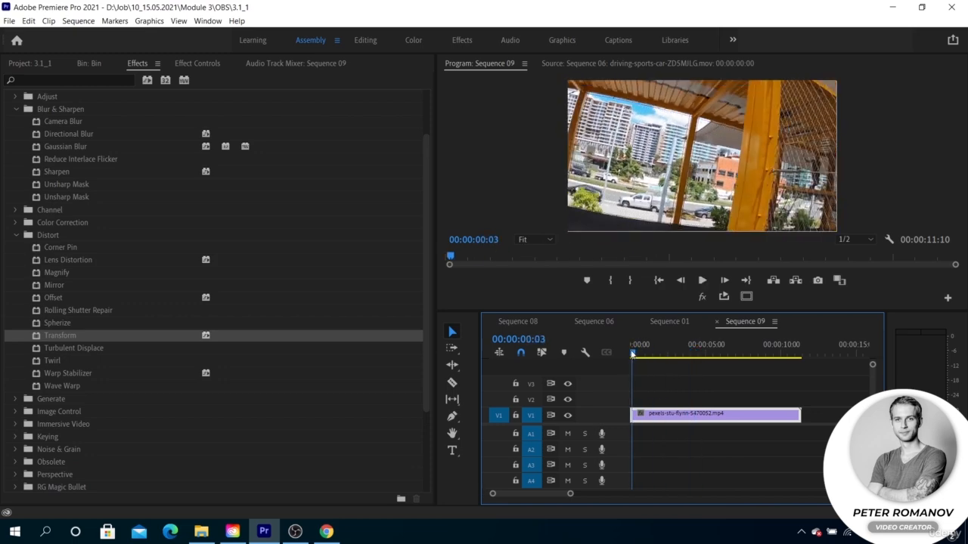
- Duplicate the clip twice on track V1 so three identical copies sit end to end
drag(691, 416, 842, 416)
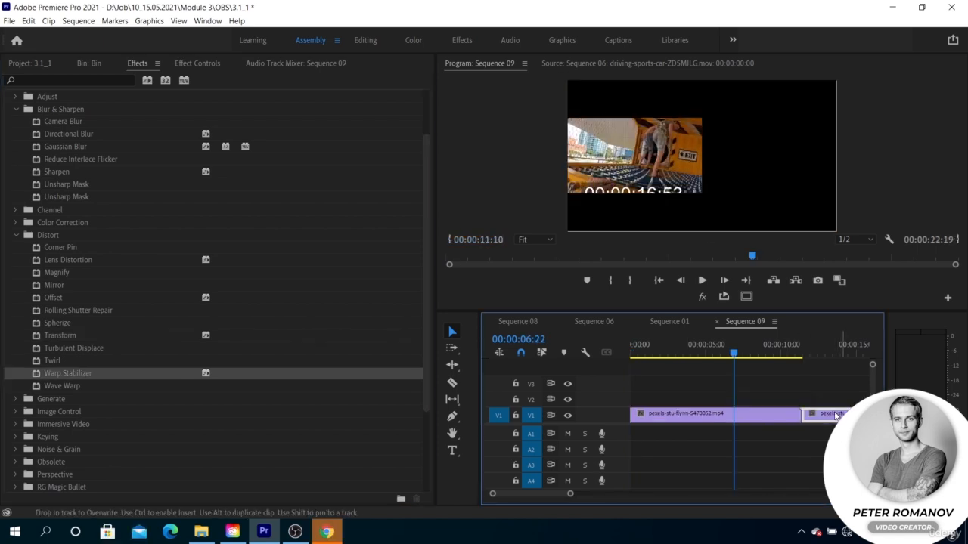
scroll(809, 417, down, 4)
drag(727, 418, 791, 416)
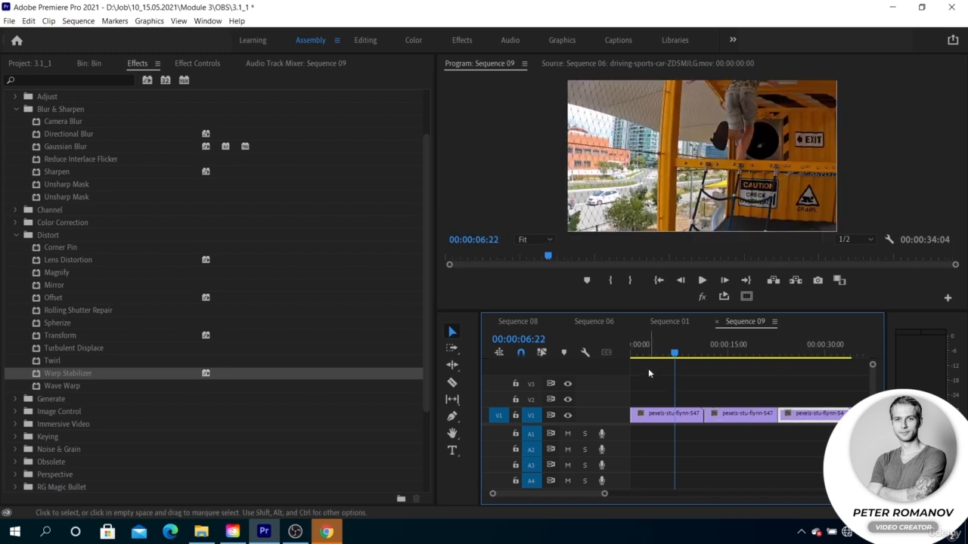
- Apply the Warp Stabilizer effect to the first and second clips on track V1
click(655, 416)
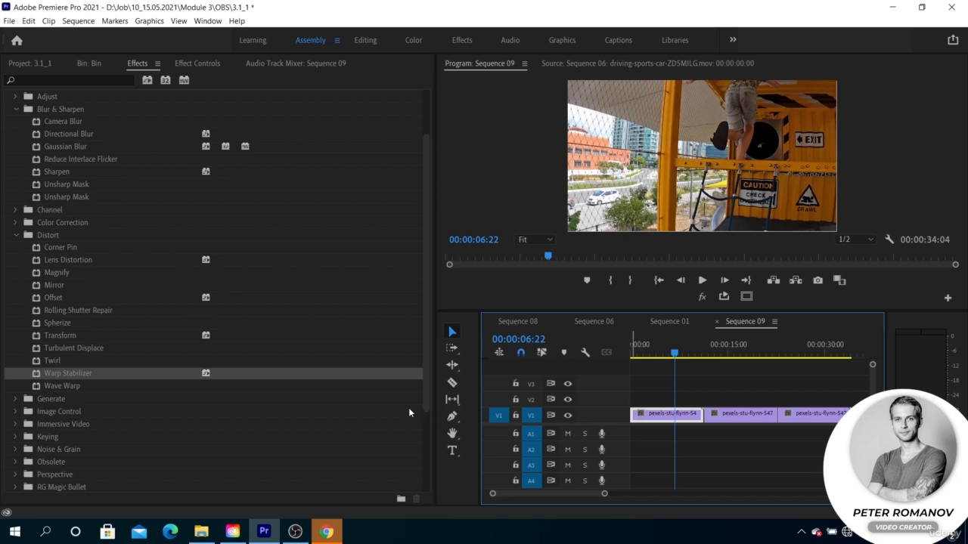
drag(137, 380, 655, 415)
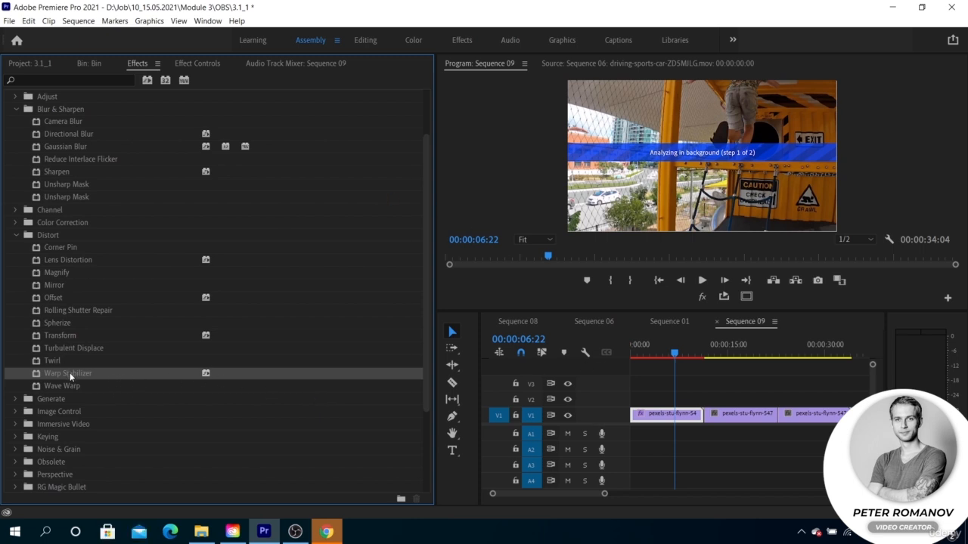
drag(69, 376, 730, 413)
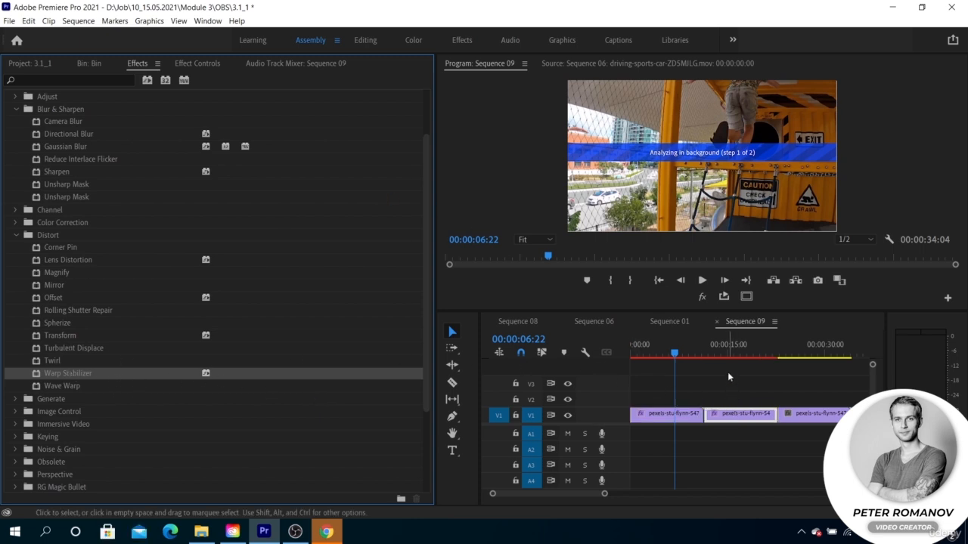
- Set the second clip's Warp Stabilizer result to No Motion
click(651, 345)
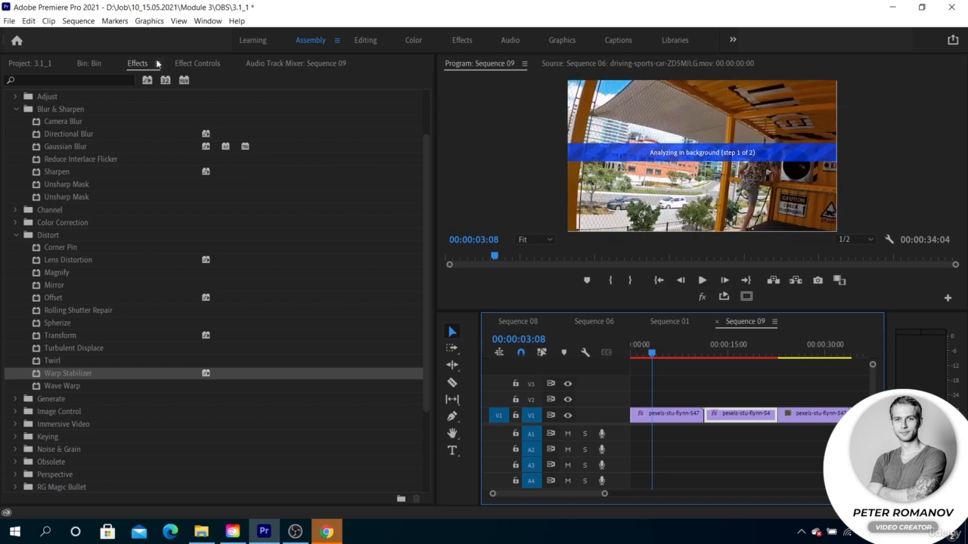
click(188, 65)
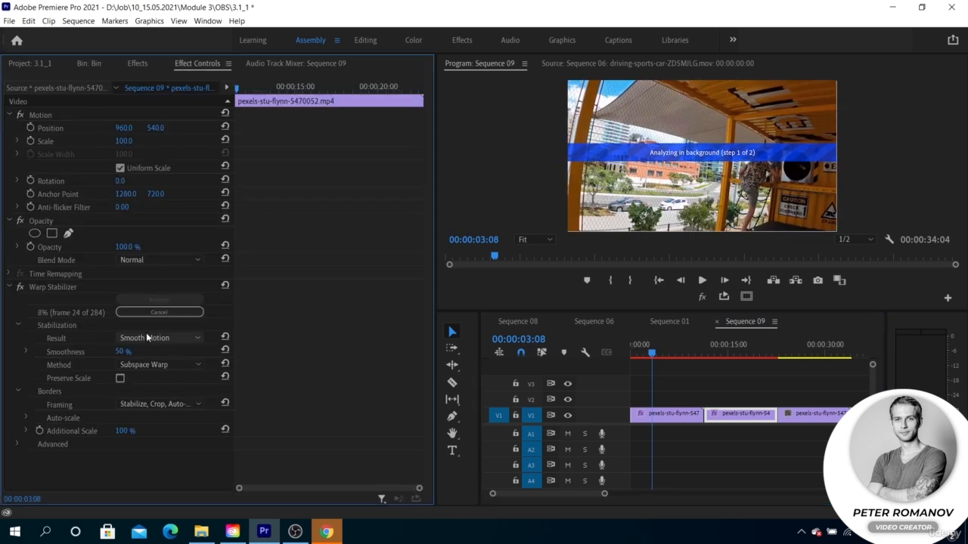
click(734, 353)
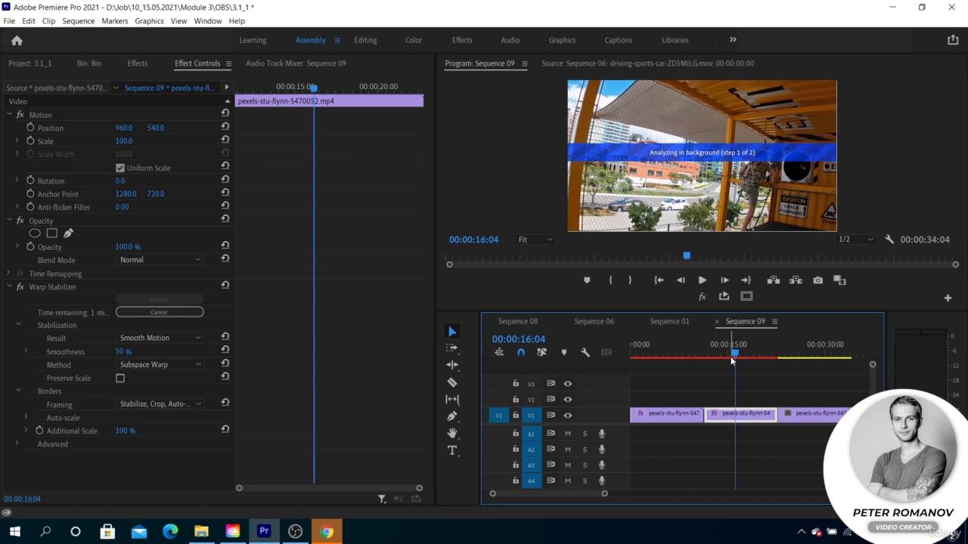
click(158, 338)
click(160, 364)
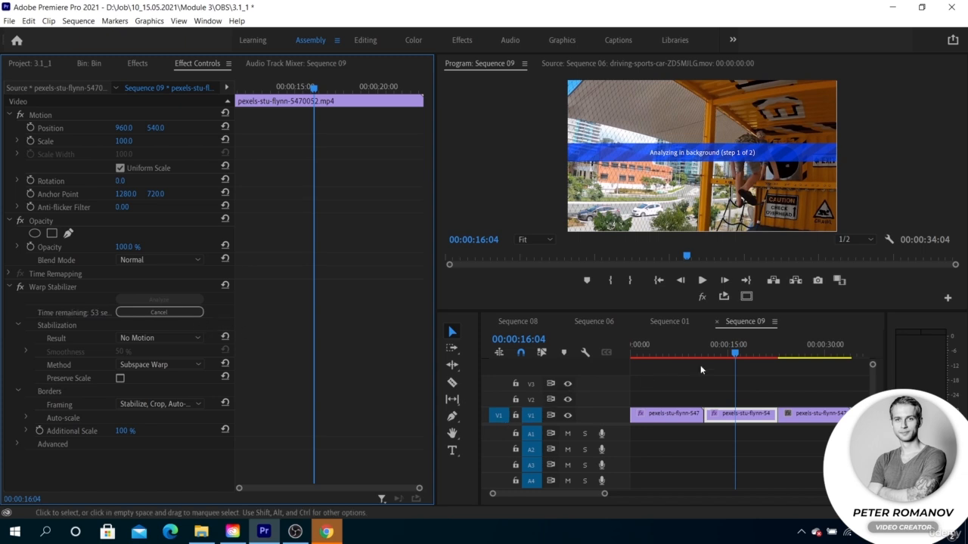
- Compare frames and Warp Stabilizer settings across the clips, and review the stabilization Method options for the second clip
click(813, 356)
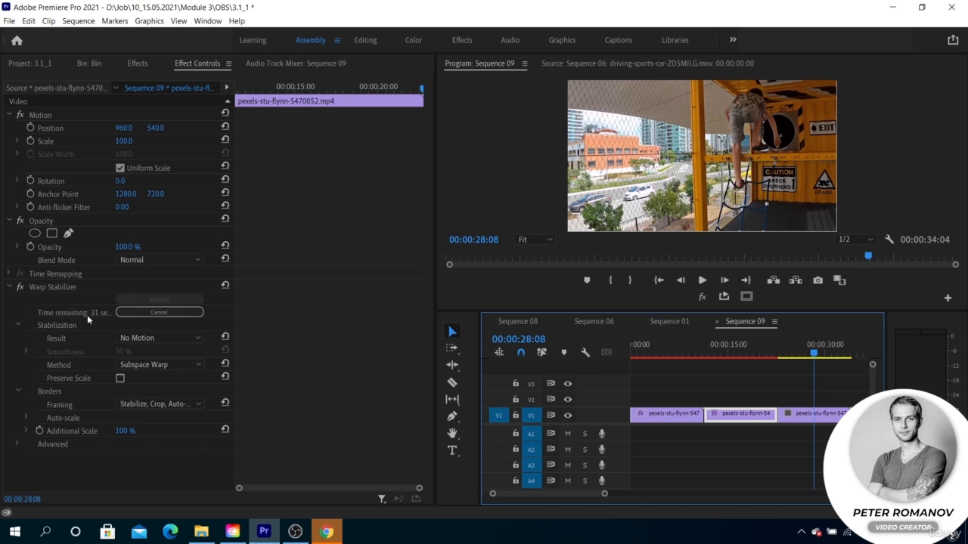
click(680, 351)
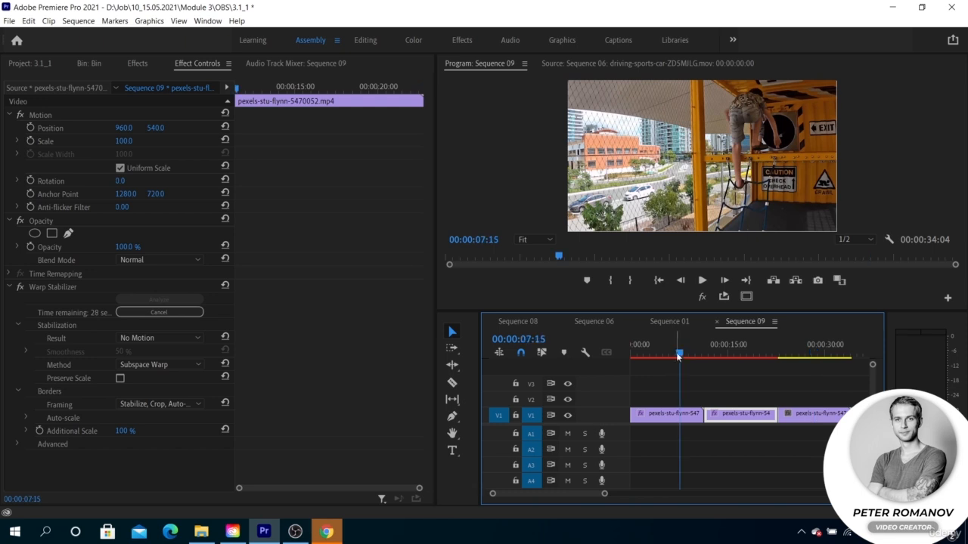
click(673, 416)
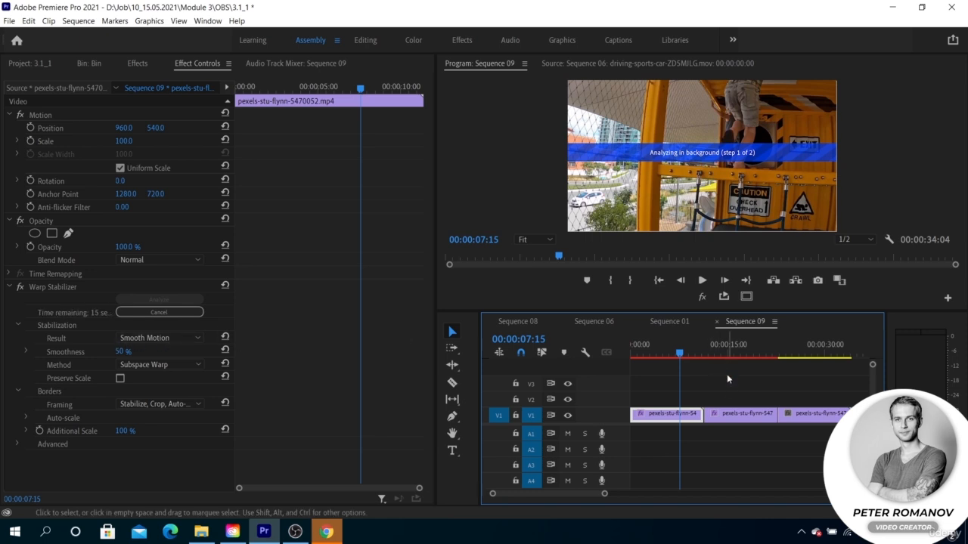
click(723, 350)
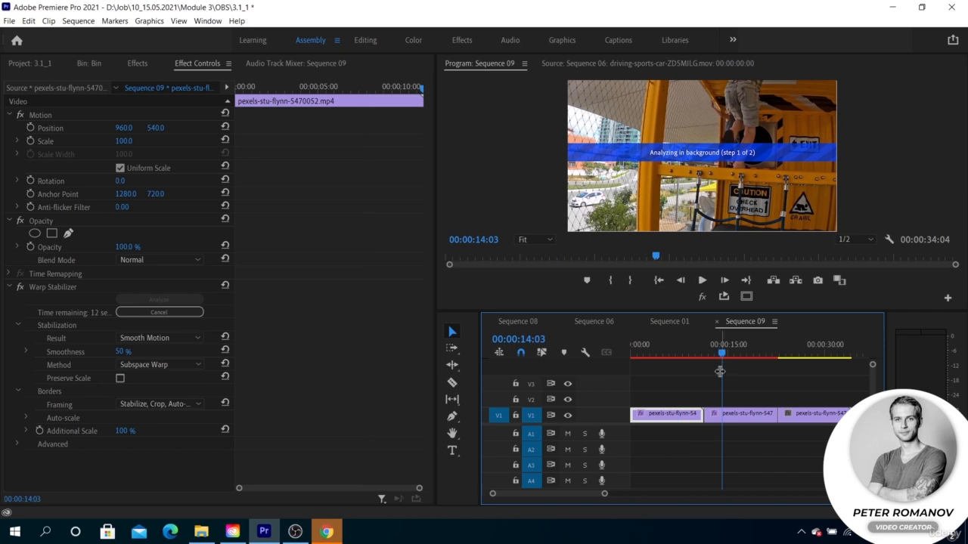
click(725, 414)
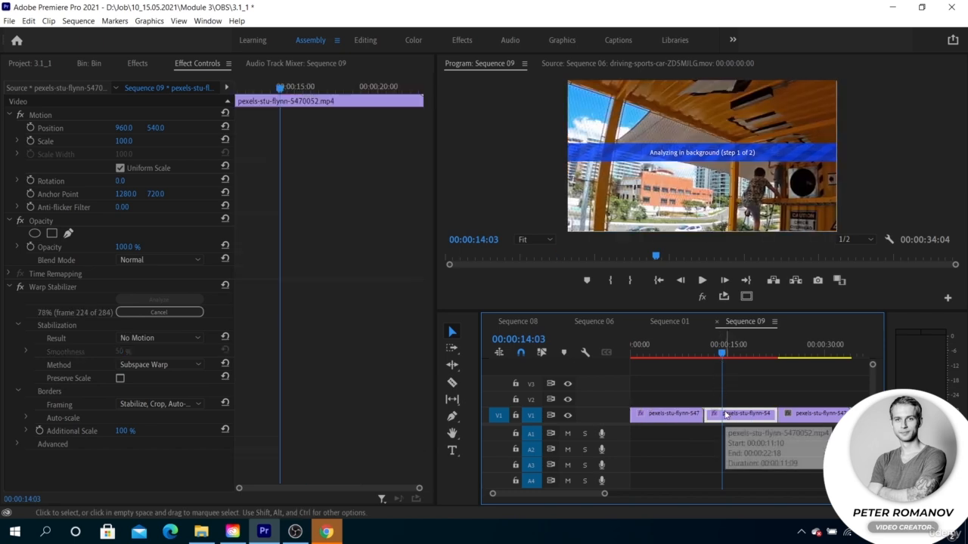
click(169, 364)
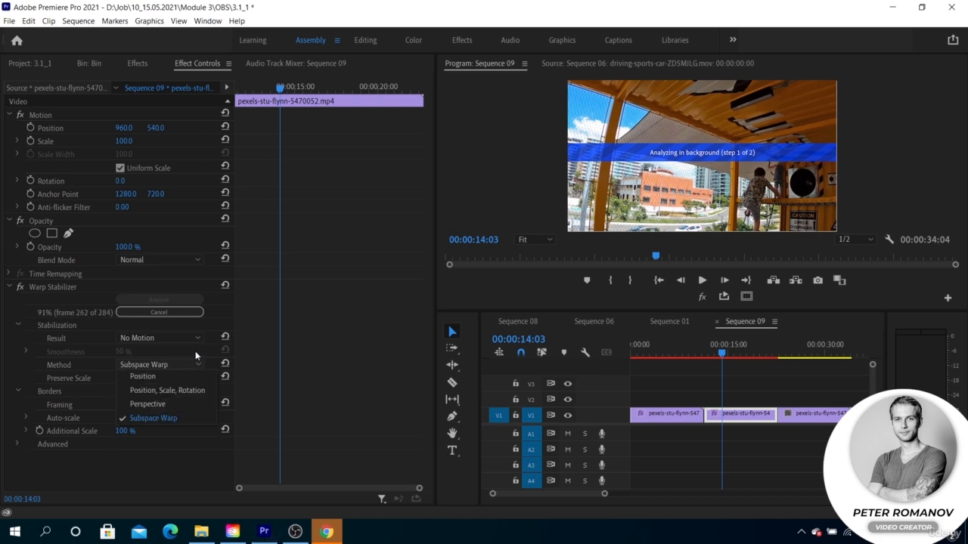
click(195, 351)
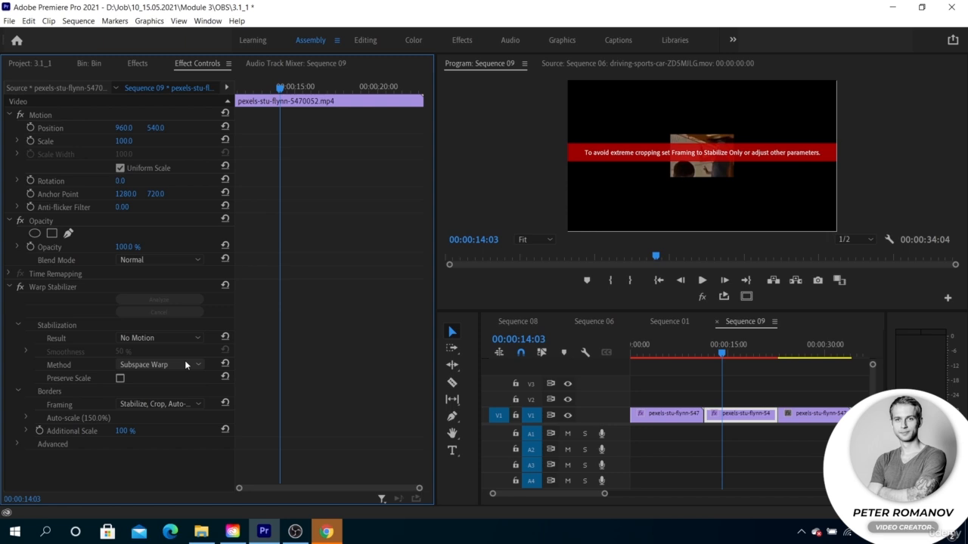
- Play the stabilized first clip from the start of the sequence and preview the No Motion result in the second clip
click(680, 352)
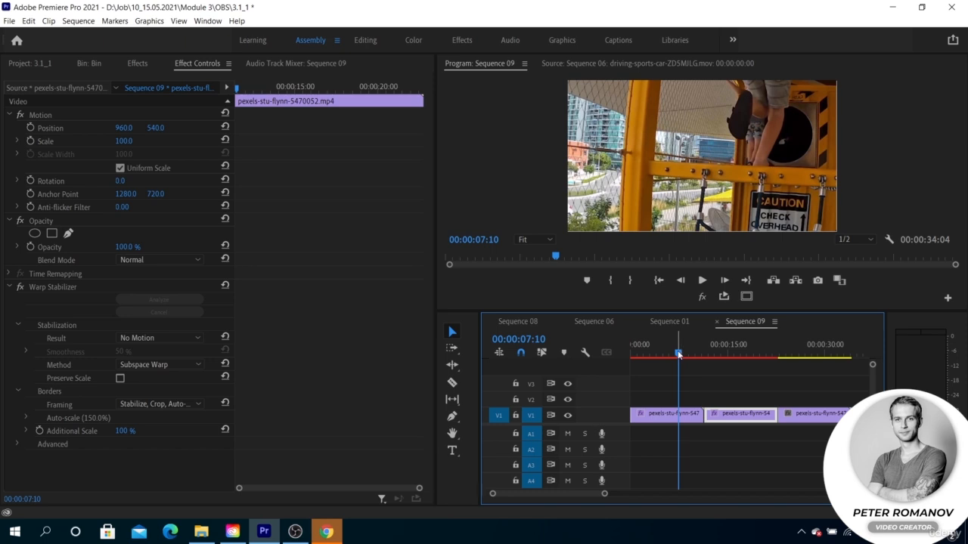
click(671, 380)
key(Home)
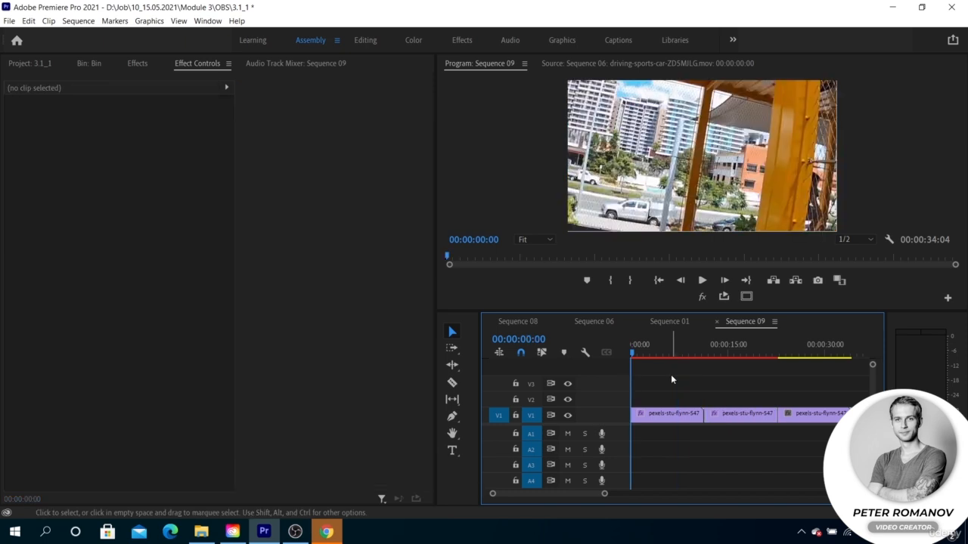
key(d)
key(space)
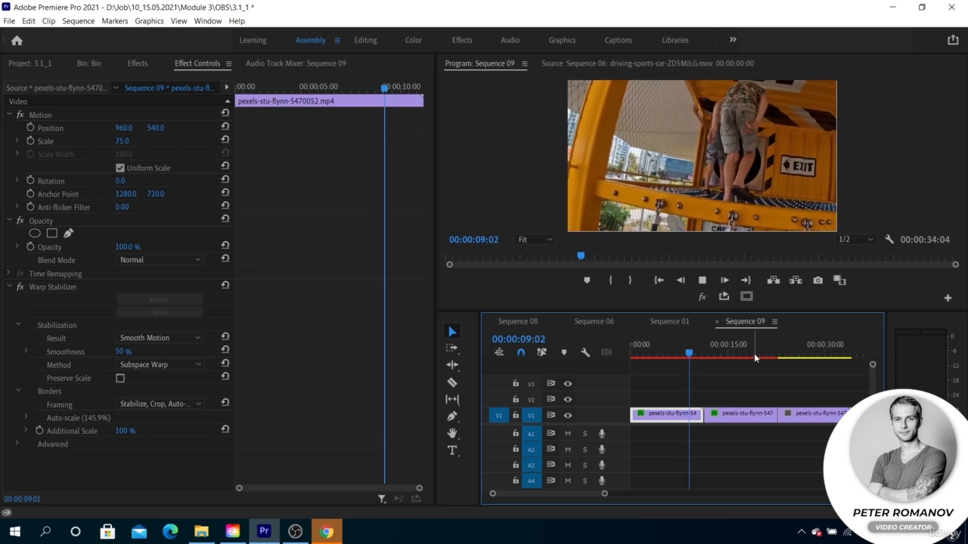
click(719, 350)
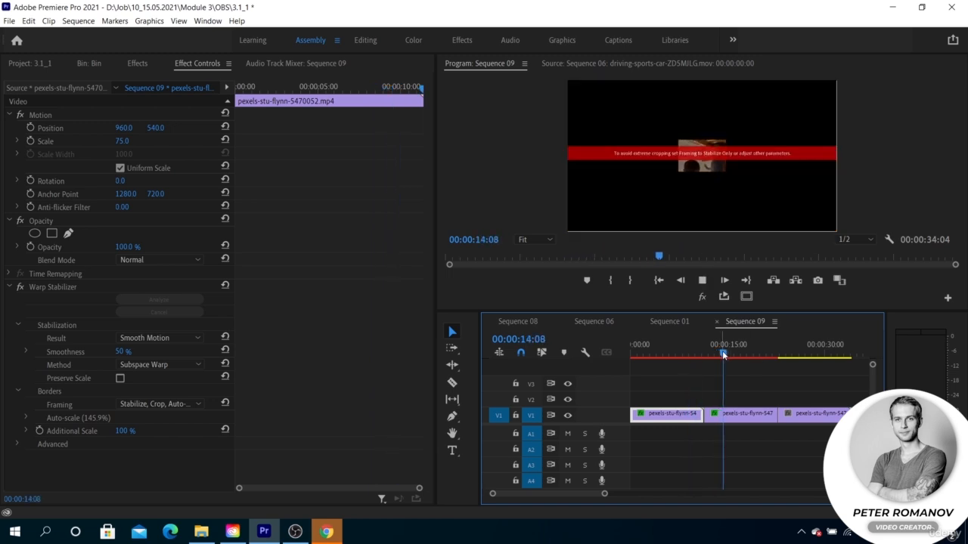
key(space)
- Play parts of the unstabilized third clip and the stabilized first clip to compare their motion
click(789, 355)
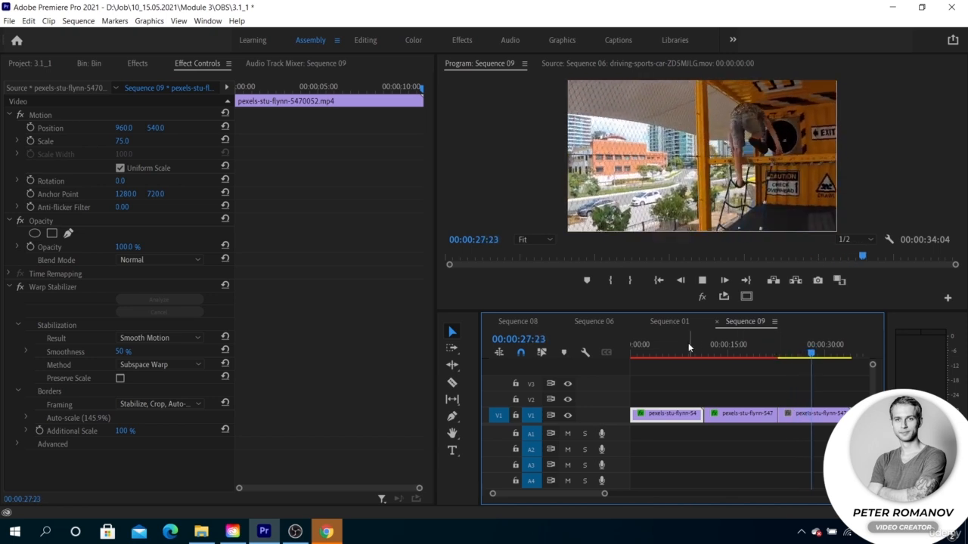
key(space)
click(655, 353)
key(space)
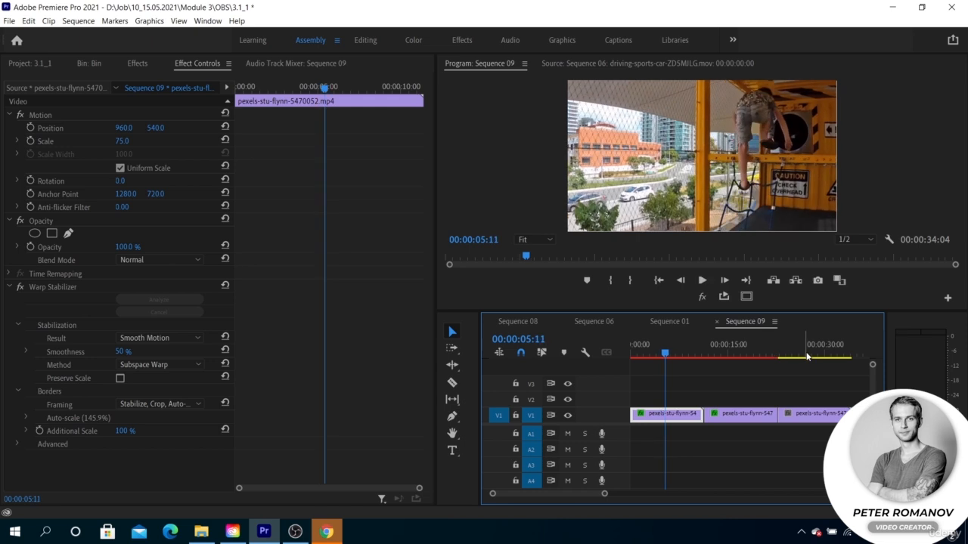
click(810, 353)
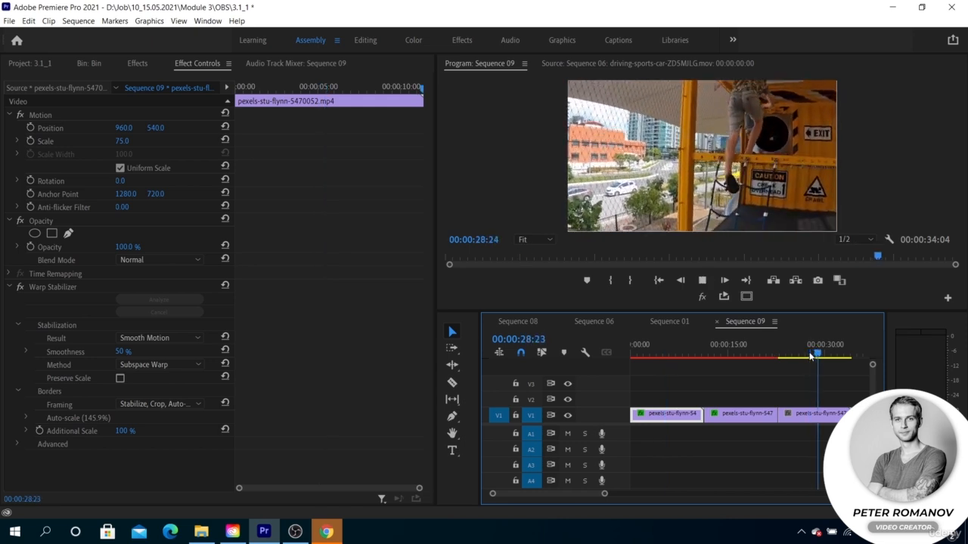
key(space)
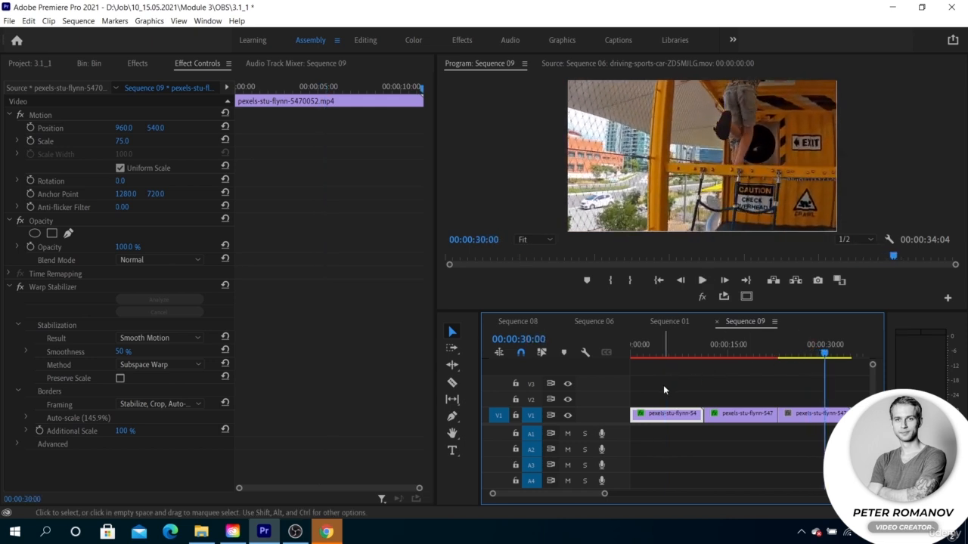
- Review the first clip's stabilization Method options and set its Framing to Stabilize Only
click(654, 352)
click(167, 404)
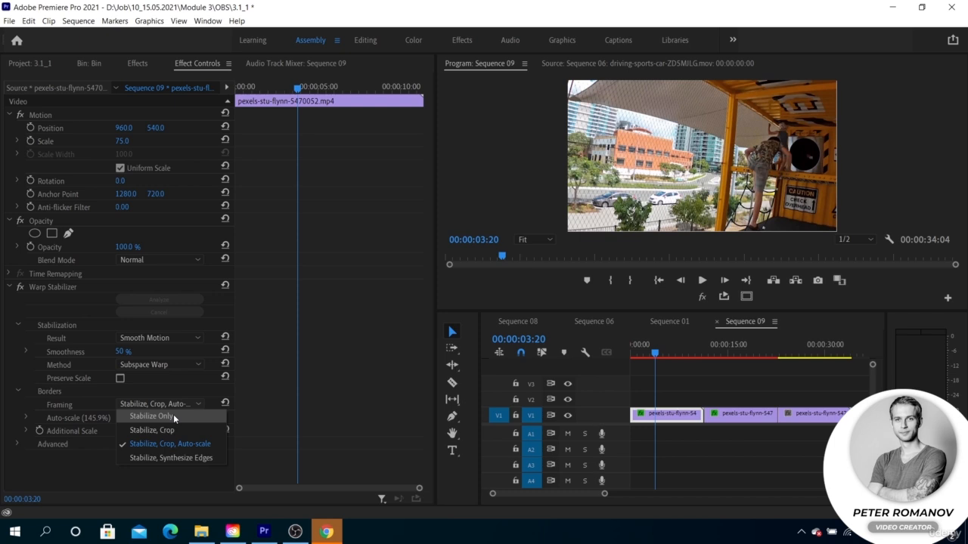
click(167, 364)
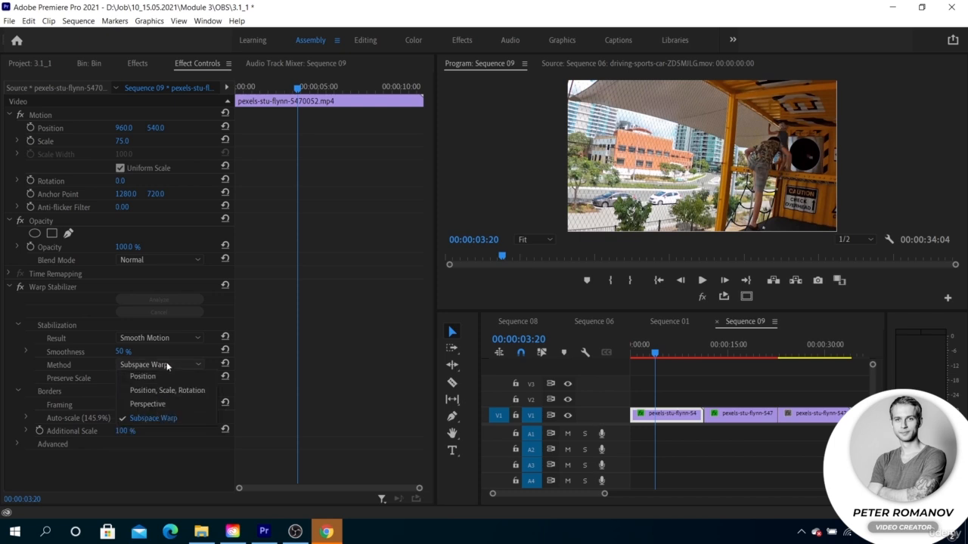
click(175, 435)
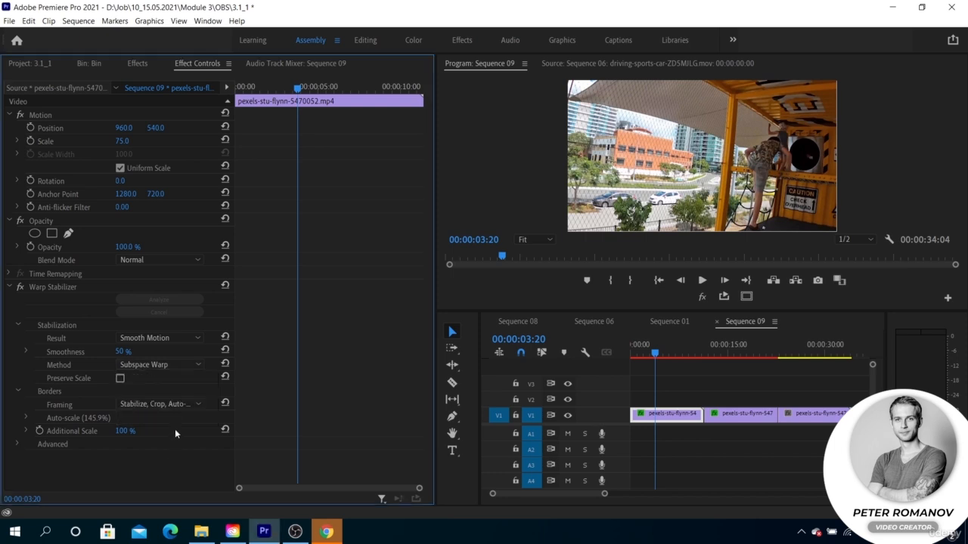
click(179, 405)
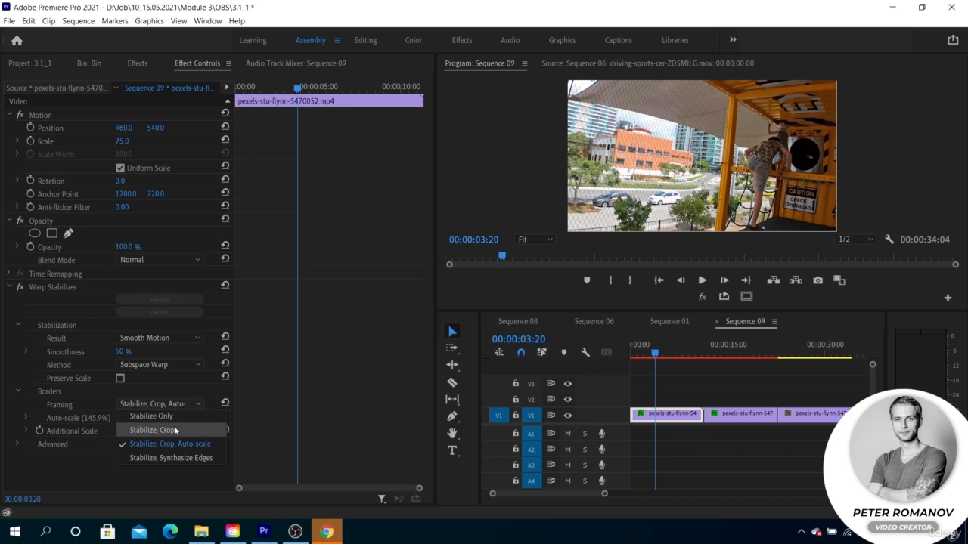
click(179, 418)
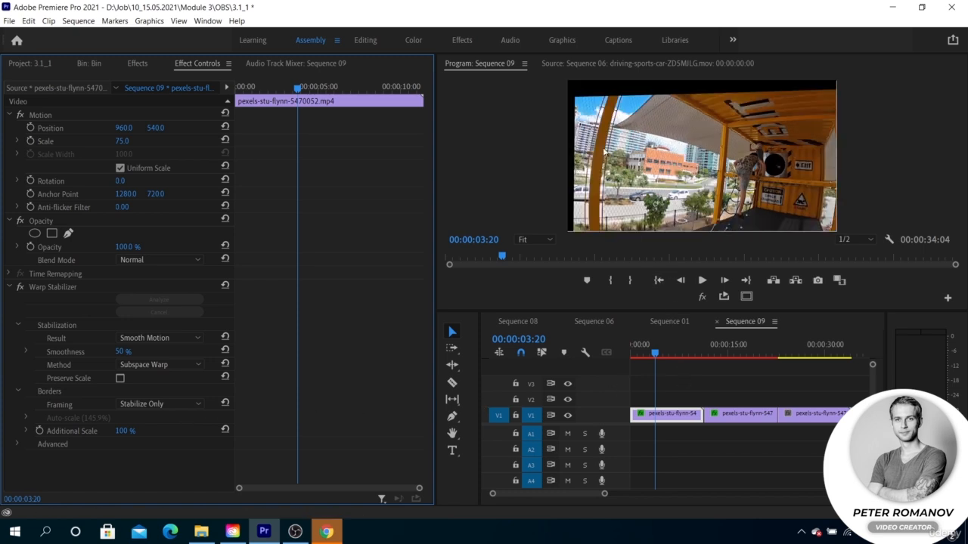
- Play part of the first clip from about 00:00:02:03 to examine its frame edges
mouse_move(655, 353)
mouse_down()
mouse_move(670, 353)
mouse_move(642, 348)
mouse_up()
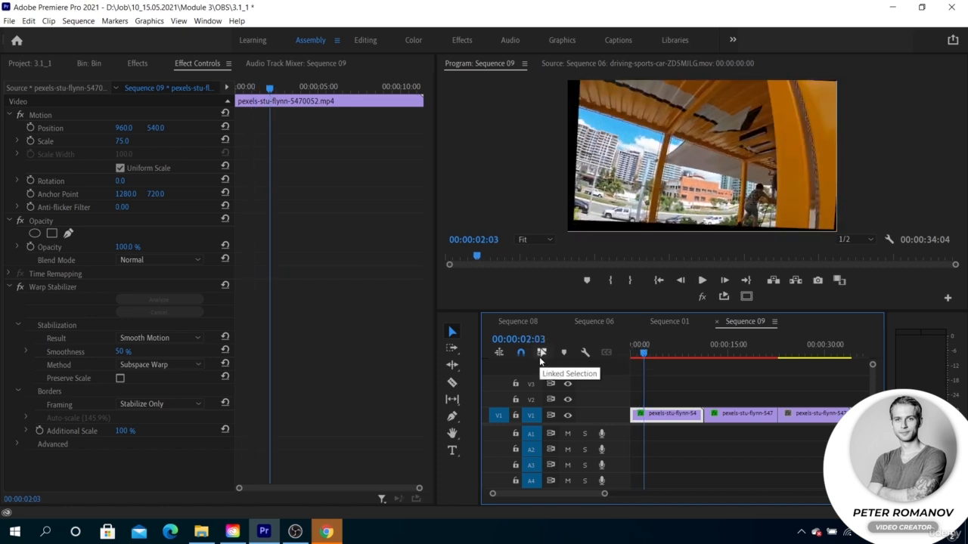
key(space)
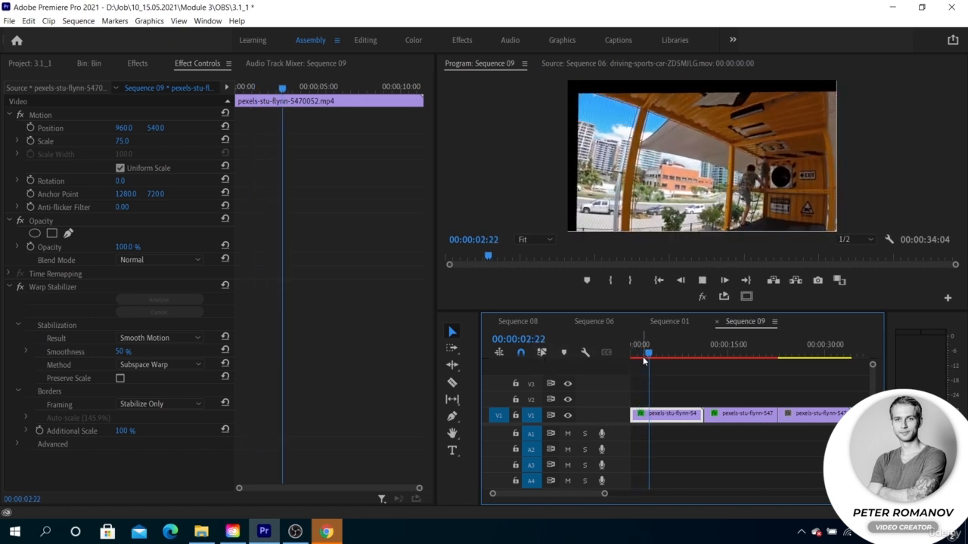
key(space)
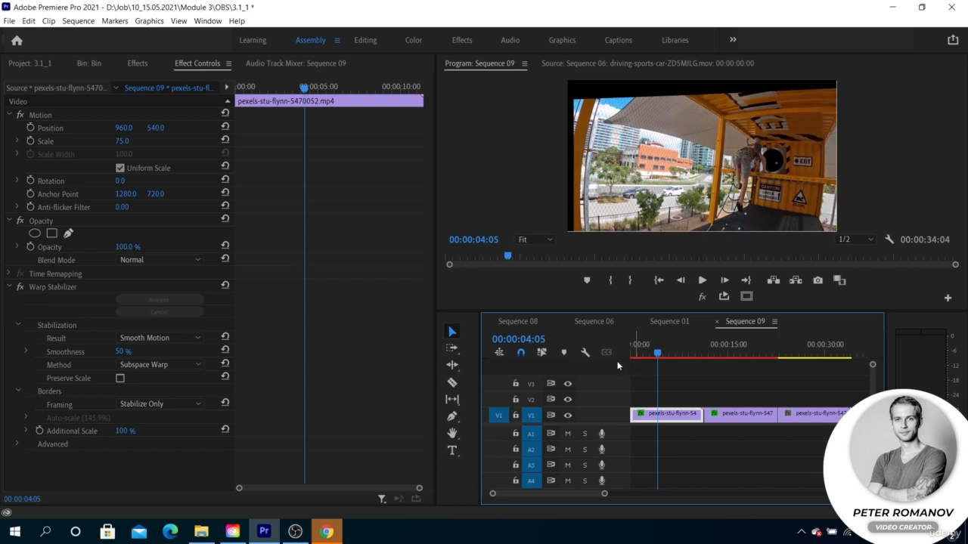
- Set the first clip's Framing to Stabilize, Crop and examine its frame edges at 00:00:02:03
click(189, 402)
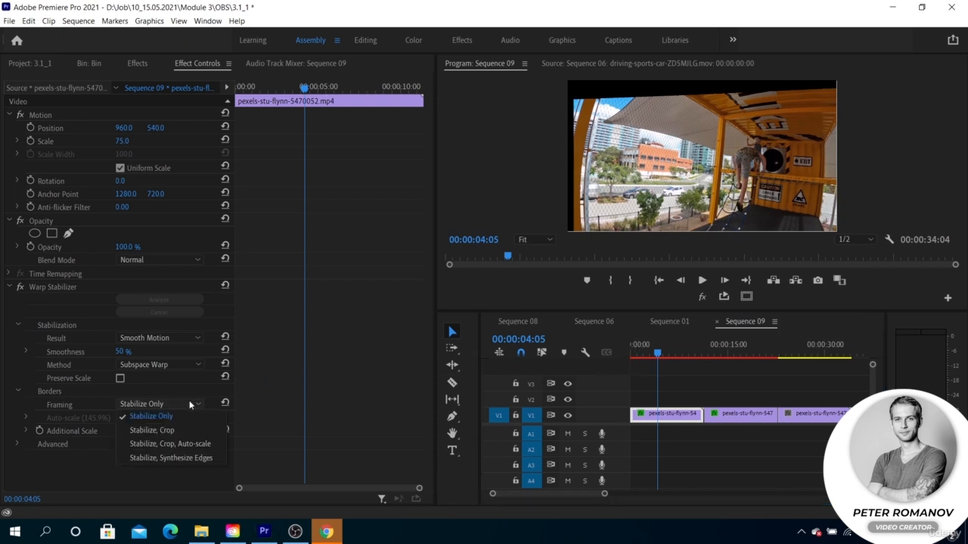
click(186, 428)
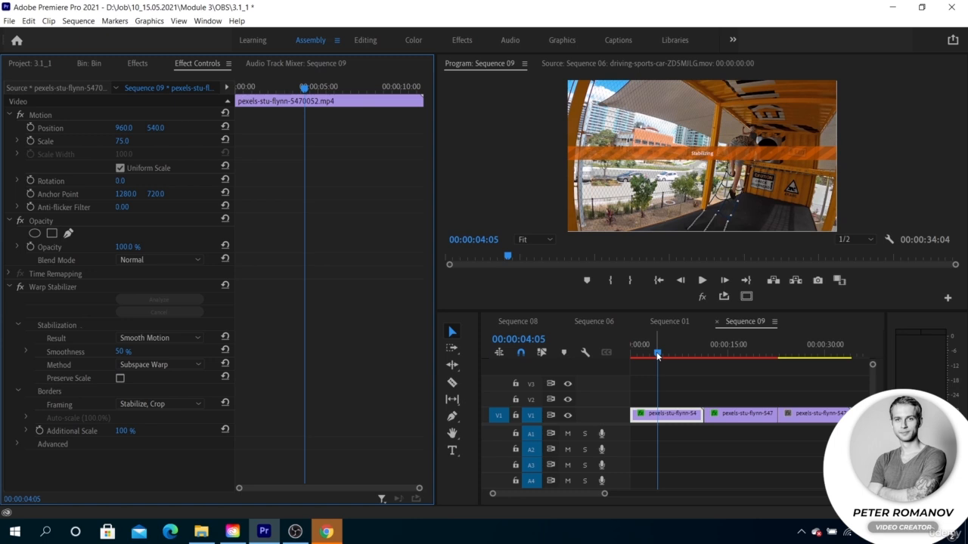
drag(657, 355, 643, 352)
- Set the first clip's Framing to Stabilize, Crop, Auto-scale and play a short part of it from about 00:00:02:06
click(175, 406)
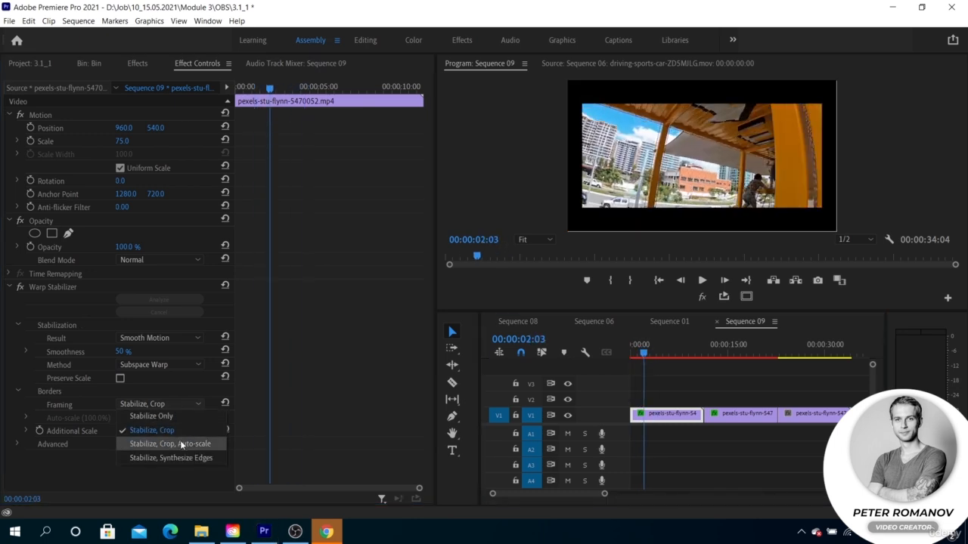
click(180, 442)
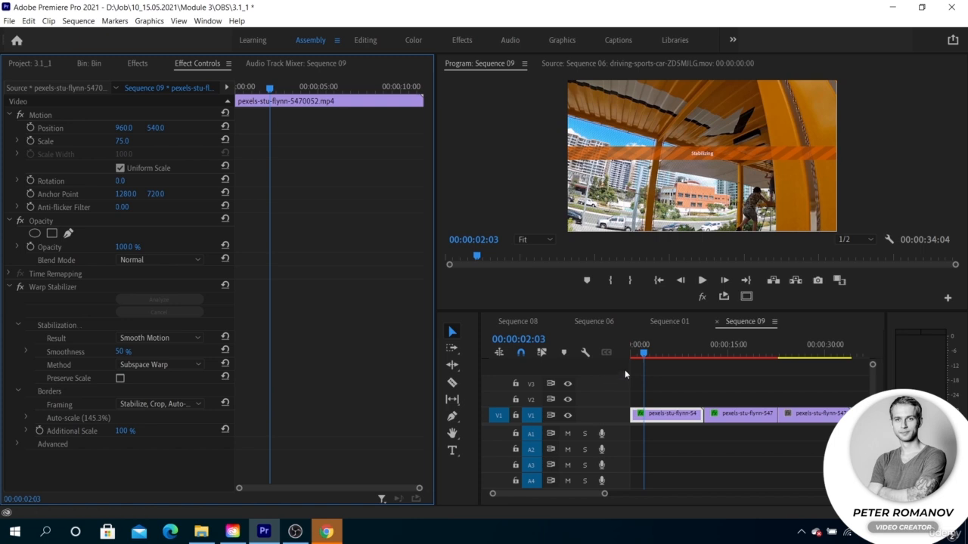
click(649, 358)
key(space)
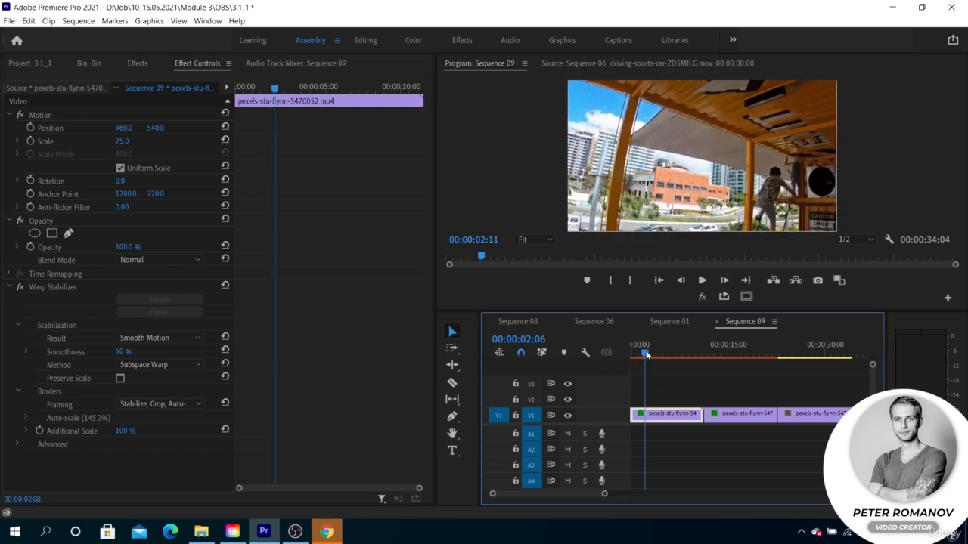
click(647, 357)
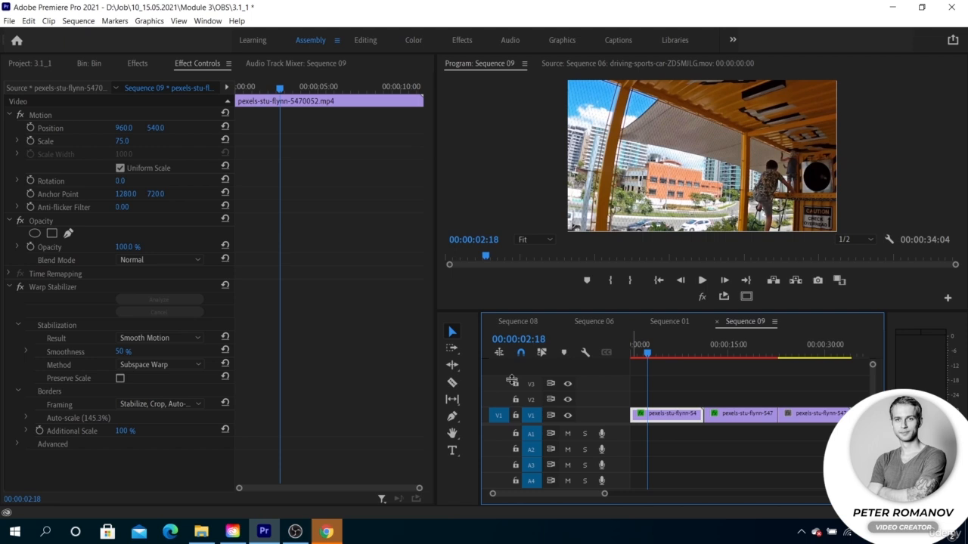
- Set the first clip's Framing to Stabilize, Synthesize Edges and play it from near its start to preview the filled edges
click(166, 404)
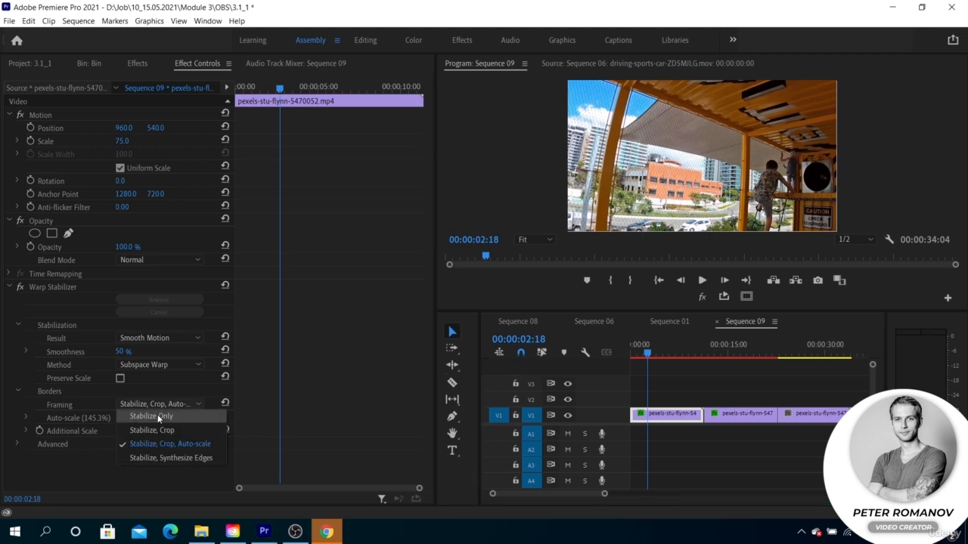
click(166, 458)
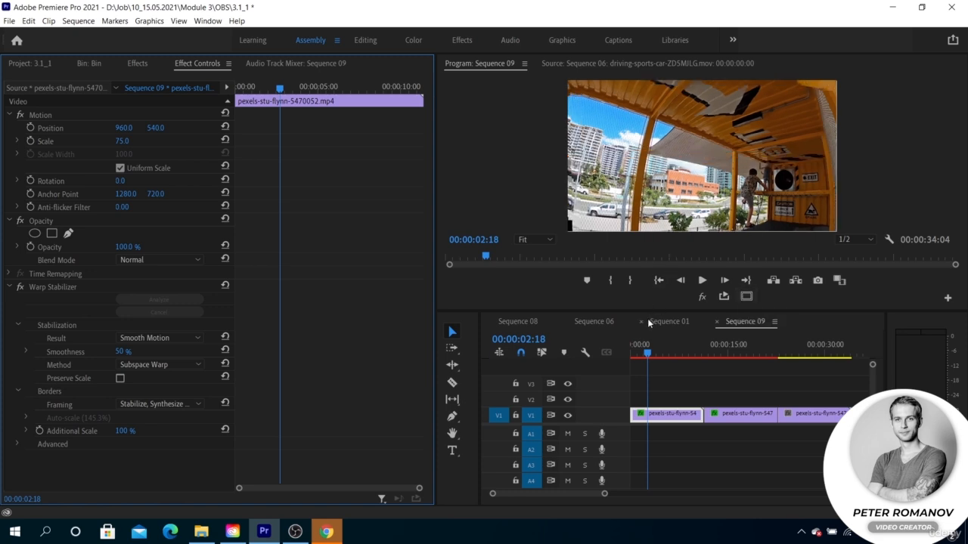
mouse_move(647, 352)
mouse_down()
mouse_move(668, 355)
mouse_move(638, 354)
mouse_up()
key(space)
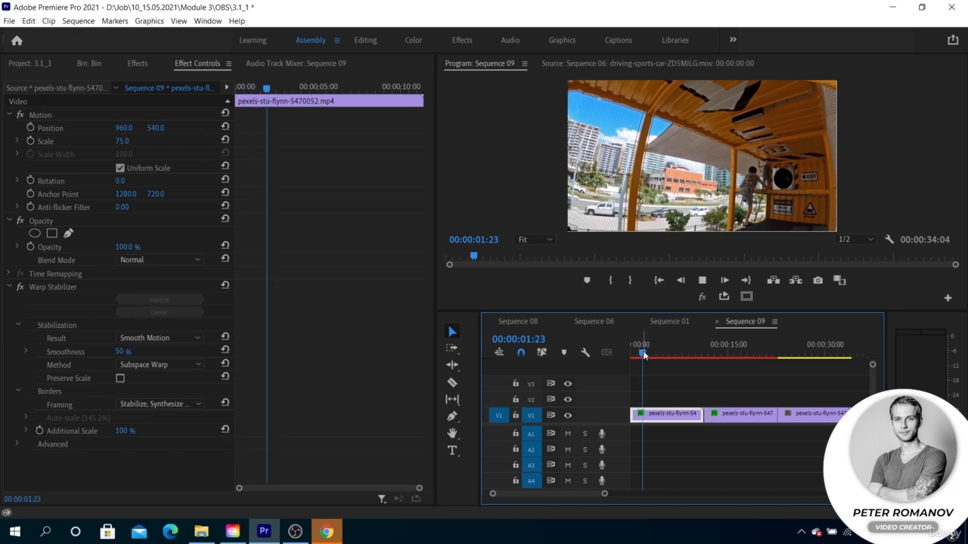
key(space)
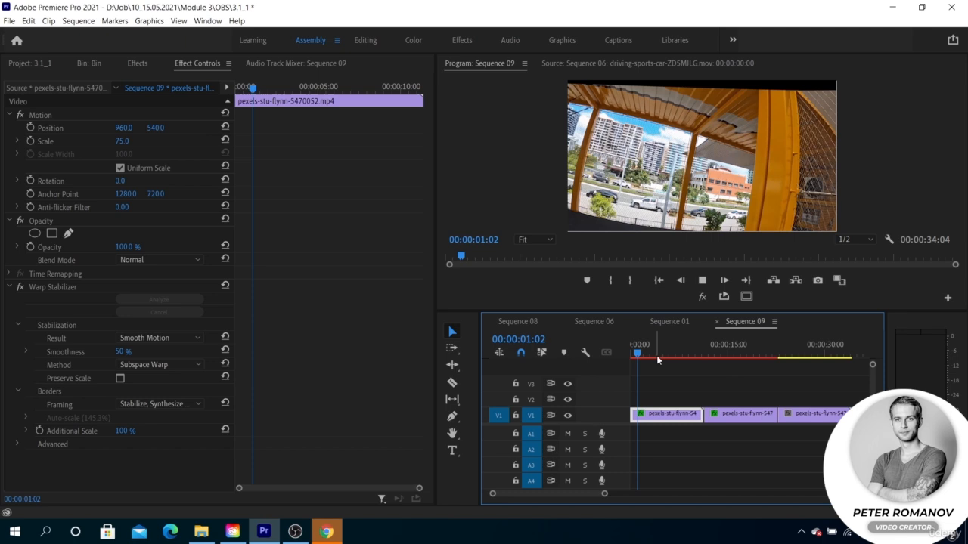
key(space)
- Lower the program preview's playback resolution to 1/4 and replay parts of the first clip to check the synthesized edges
click(845, 238)
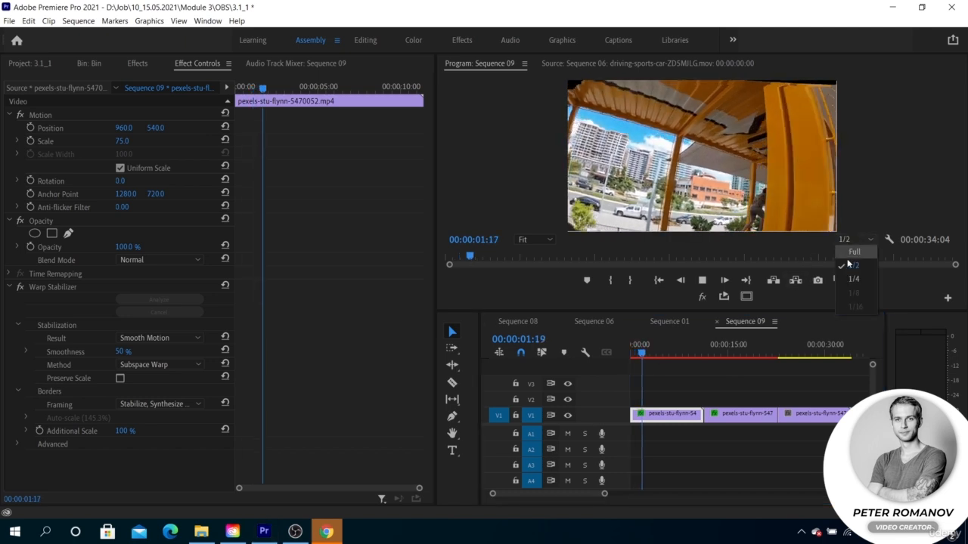
click(853, 279)
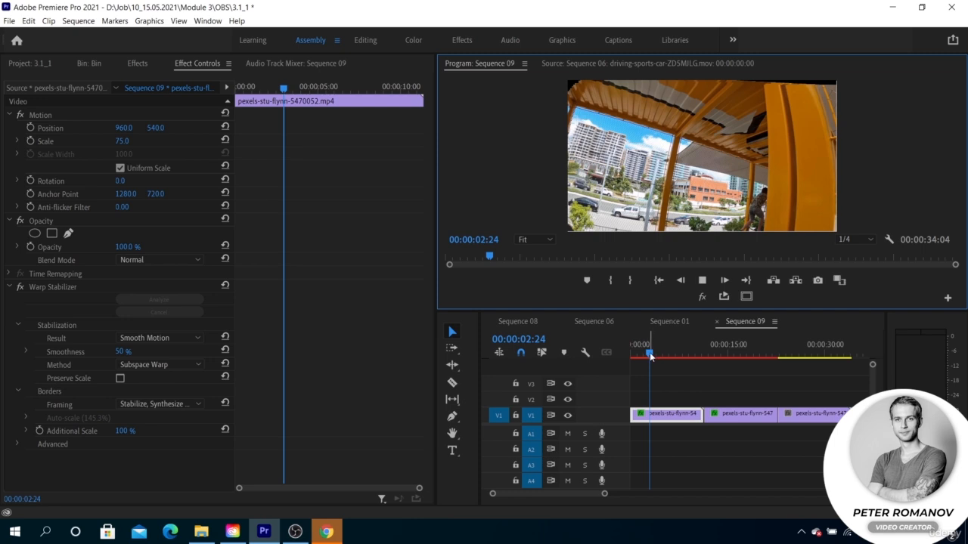
drag(650, 356, 632, 354)
key(space)
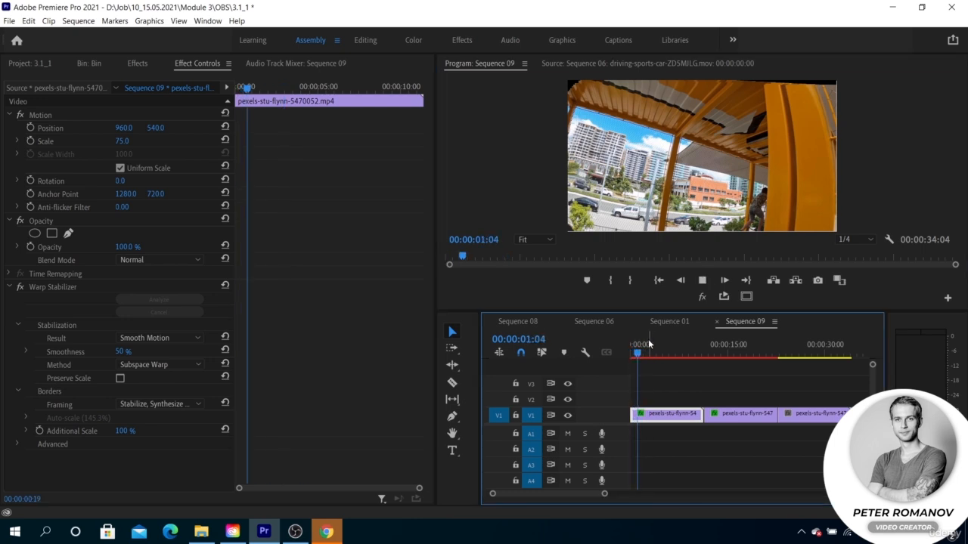
mouse_move(647, 353)
mouse_down()
mouse_move(636, 353)
mouse_move(664, 352)
mouse_move(644, 354)
mouse_up()
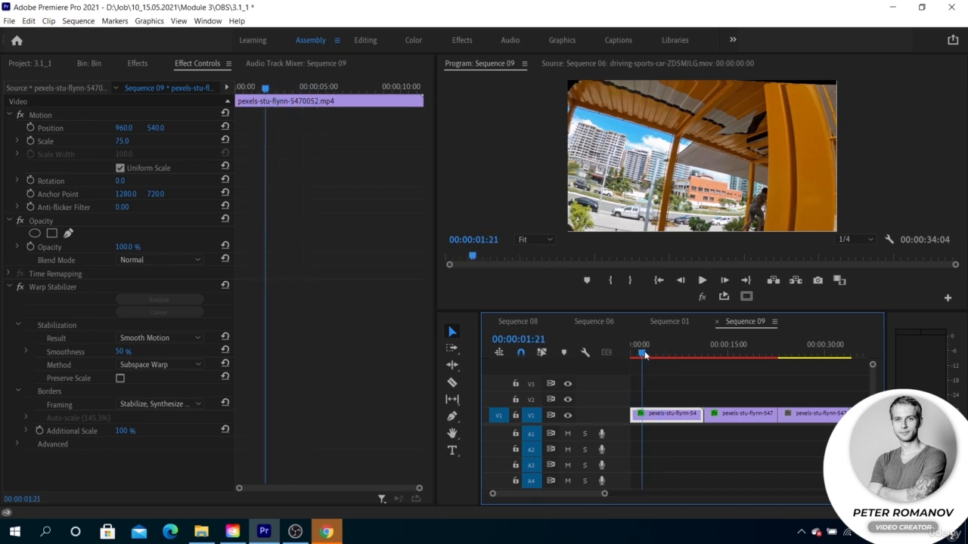
key(space)
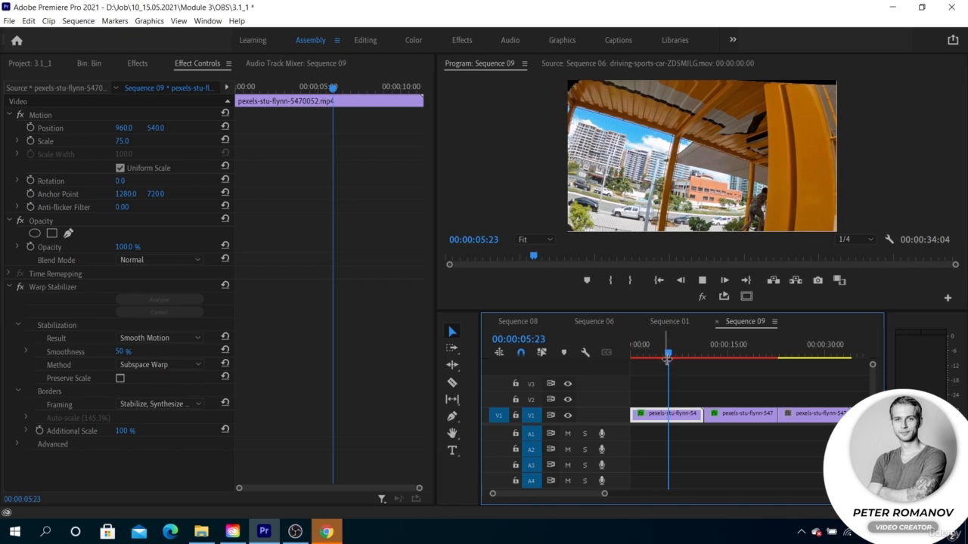
drag(678, 352, 652, 354)
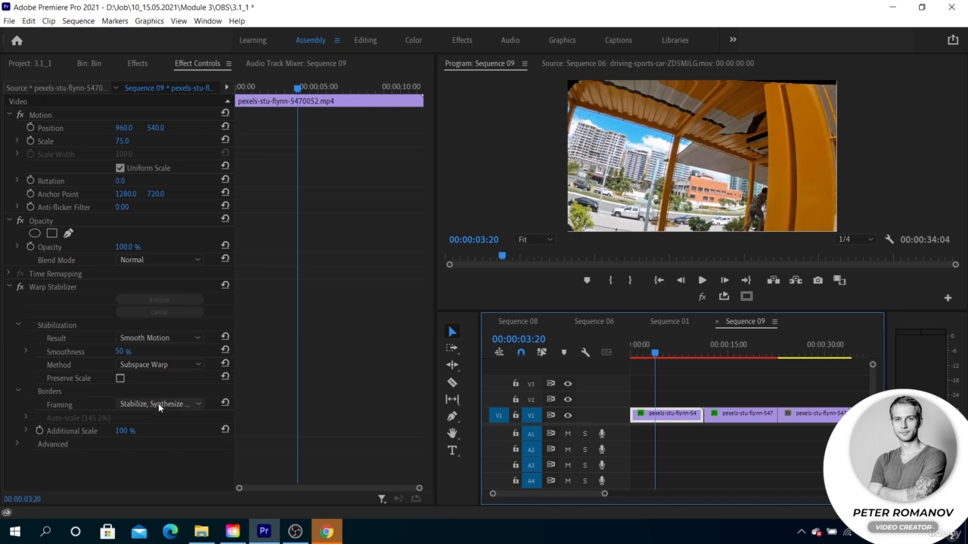
- Reveal the Warp Stabilizer's Advanced settings on the first clip and enable Detailed Analysis
click(18, 445)
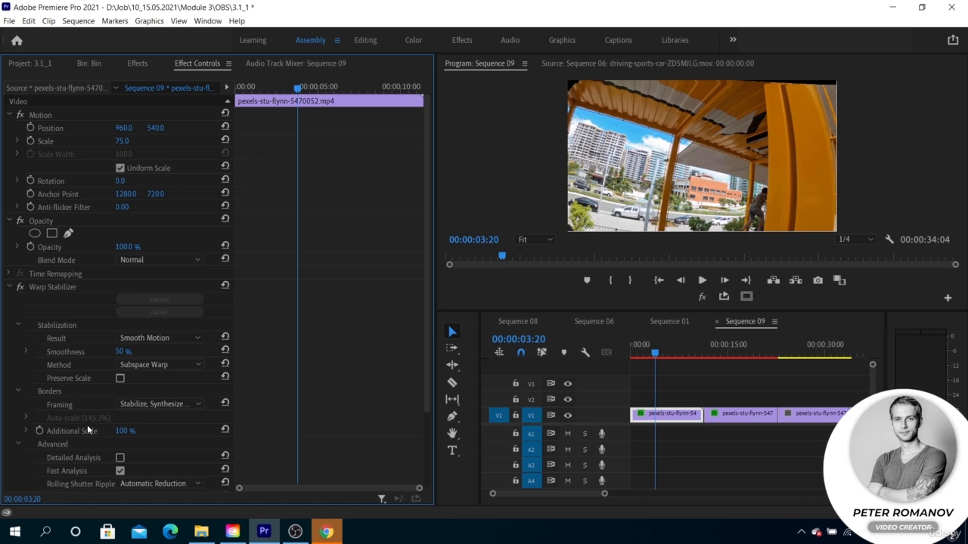
scroll(88, 430, down, 3)
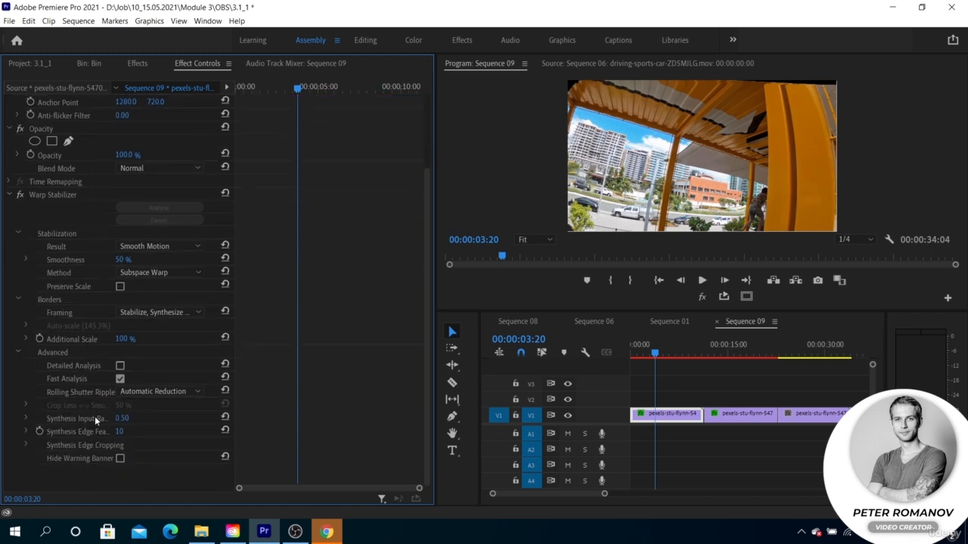
click(120, 366)
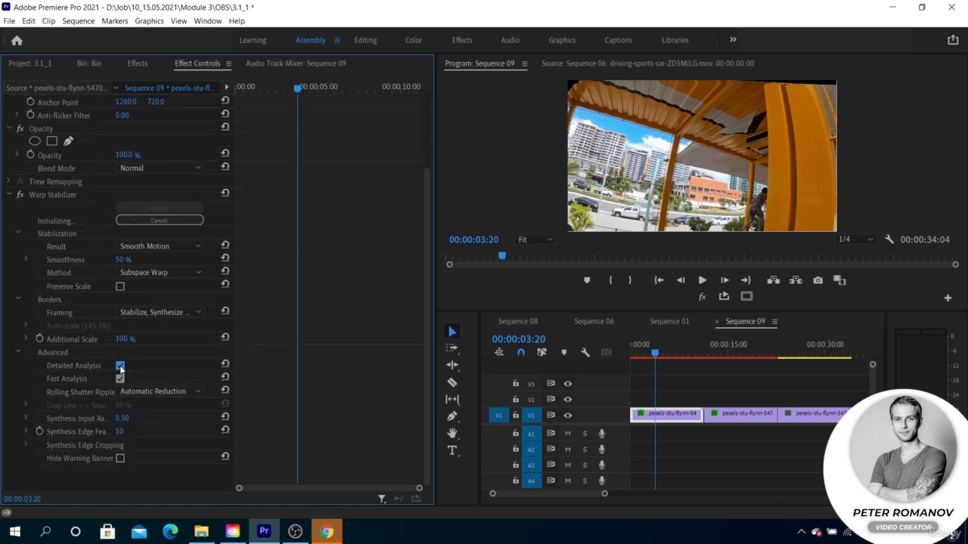